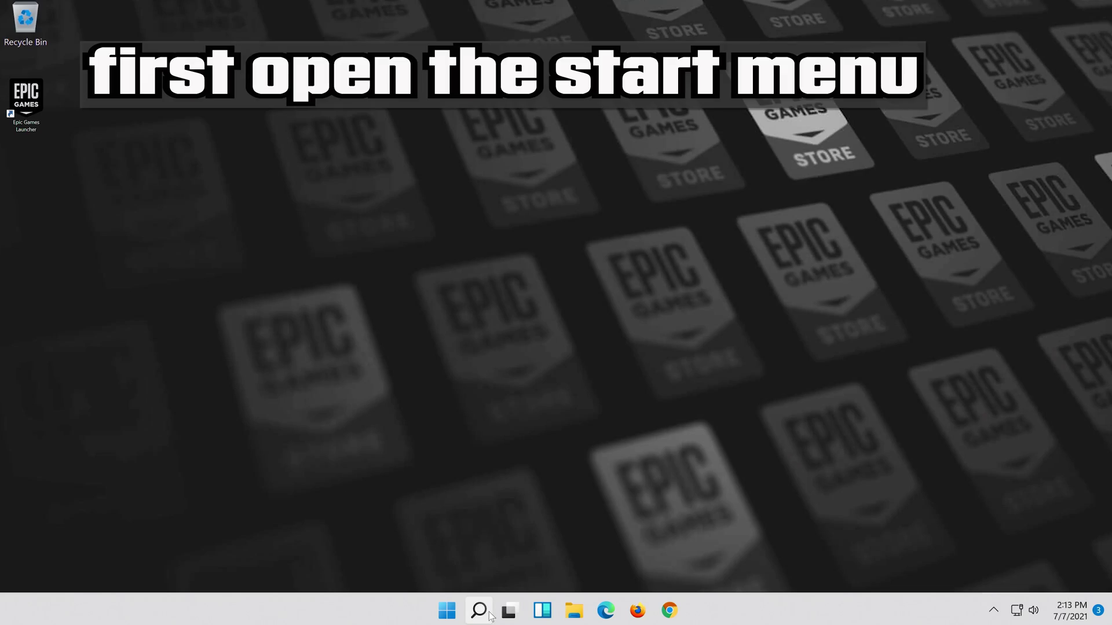
Search Windows for 'settings' so the Settings app shows as best match
left_click(489, 615)
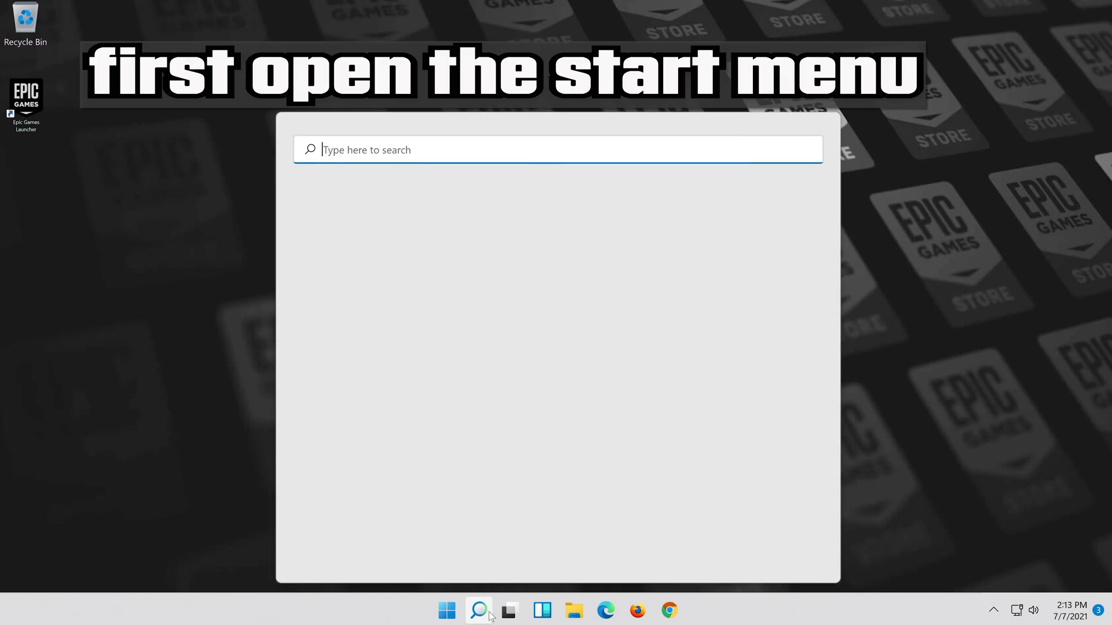
type("settings")
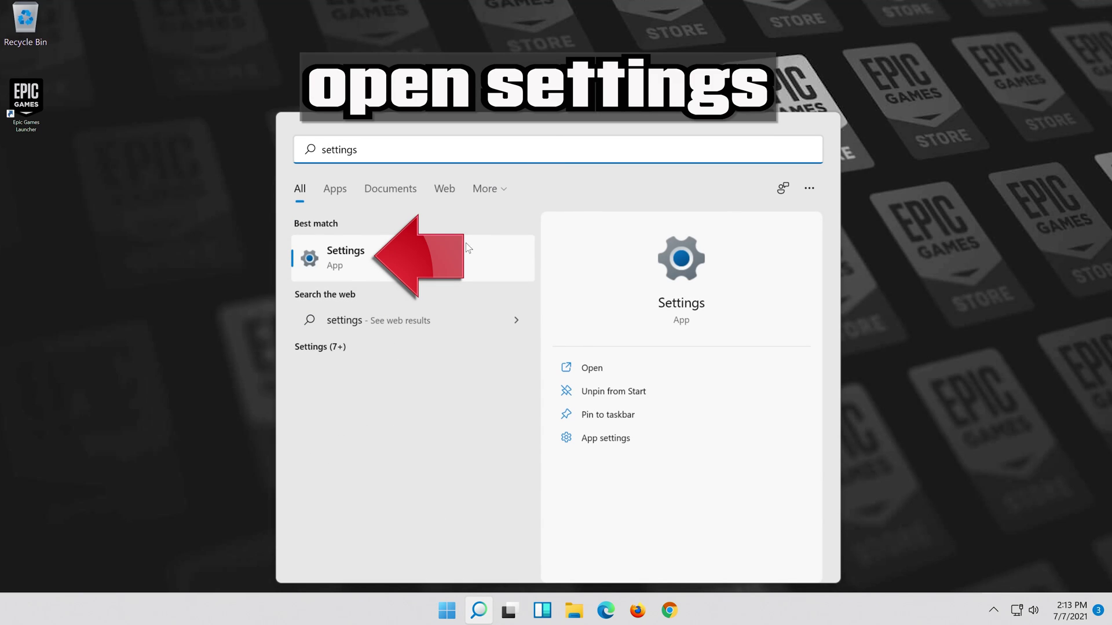
Open Settings and go to Network & internet > Advanced network settings, with Network reset in view
left_click(398, 262)
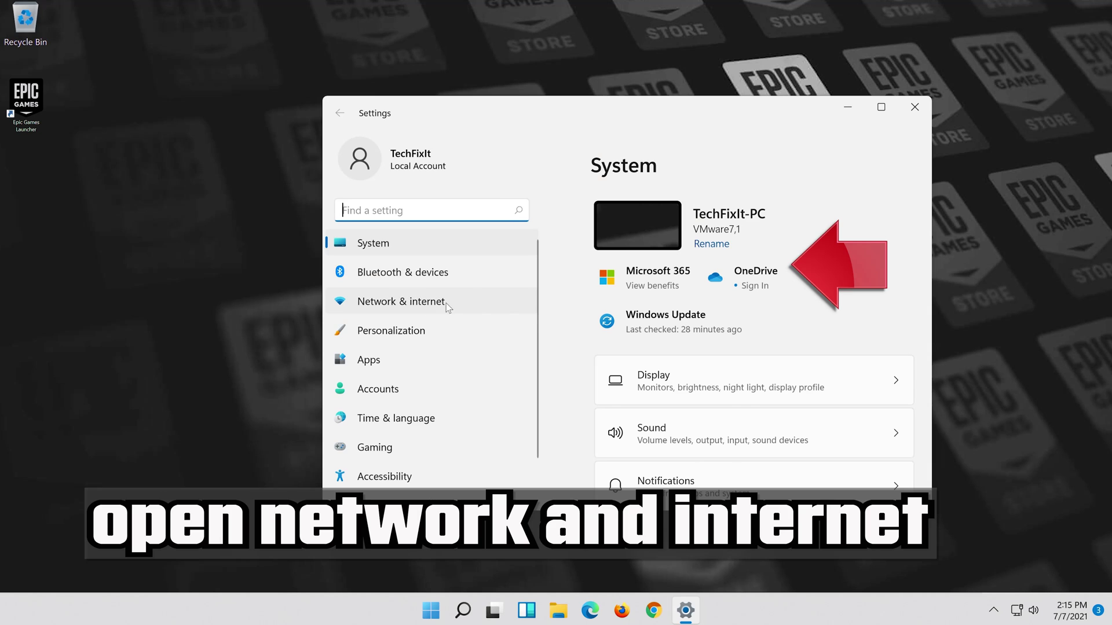
left_click(430, 305)
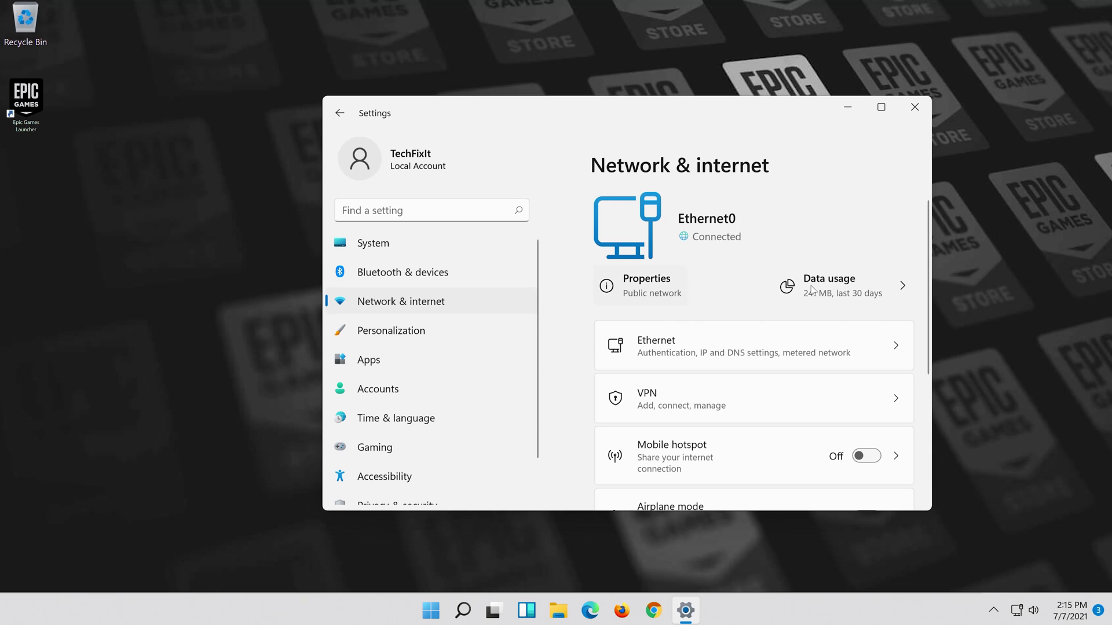
scroll(799, 286, "down", 4)
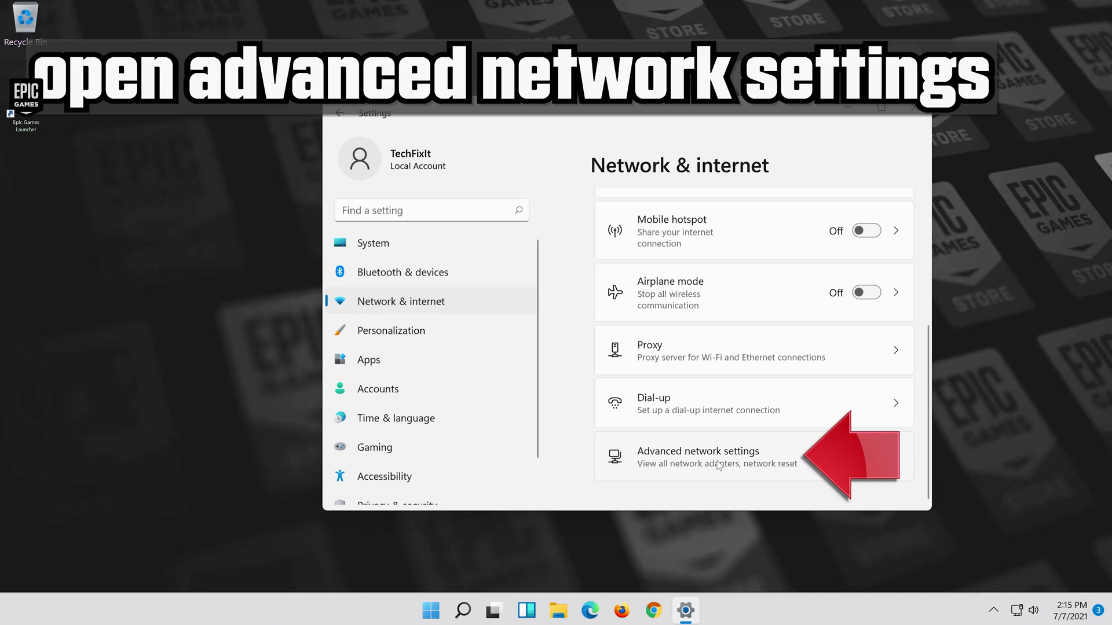
left_click(682, 461)
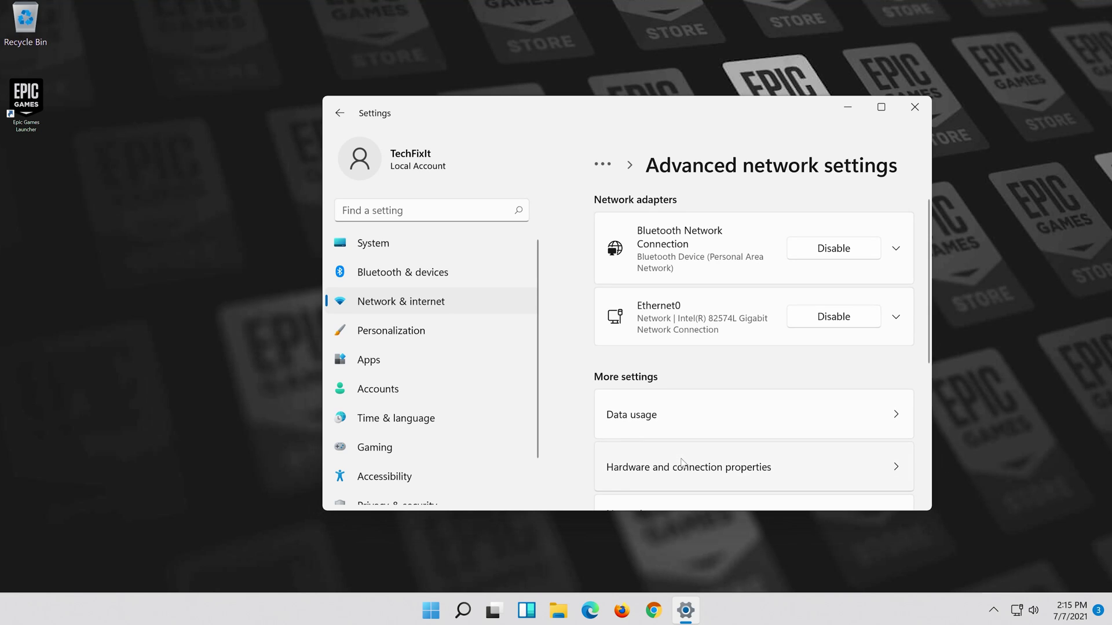
scroll(682, 461, "down", 3)
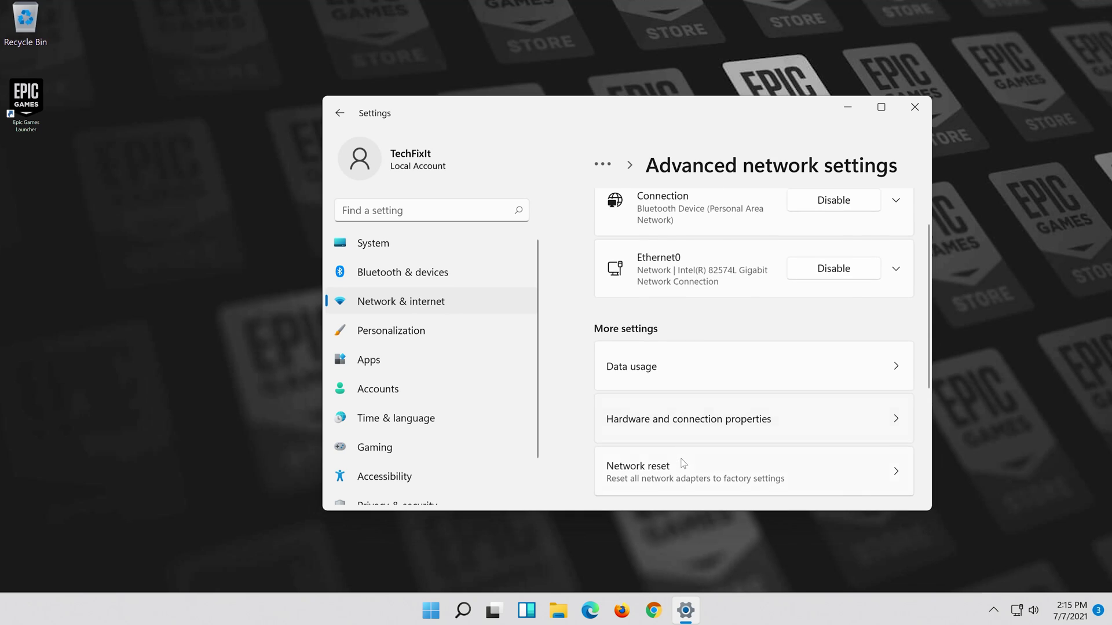
scroll(666, 406, "up", 1)
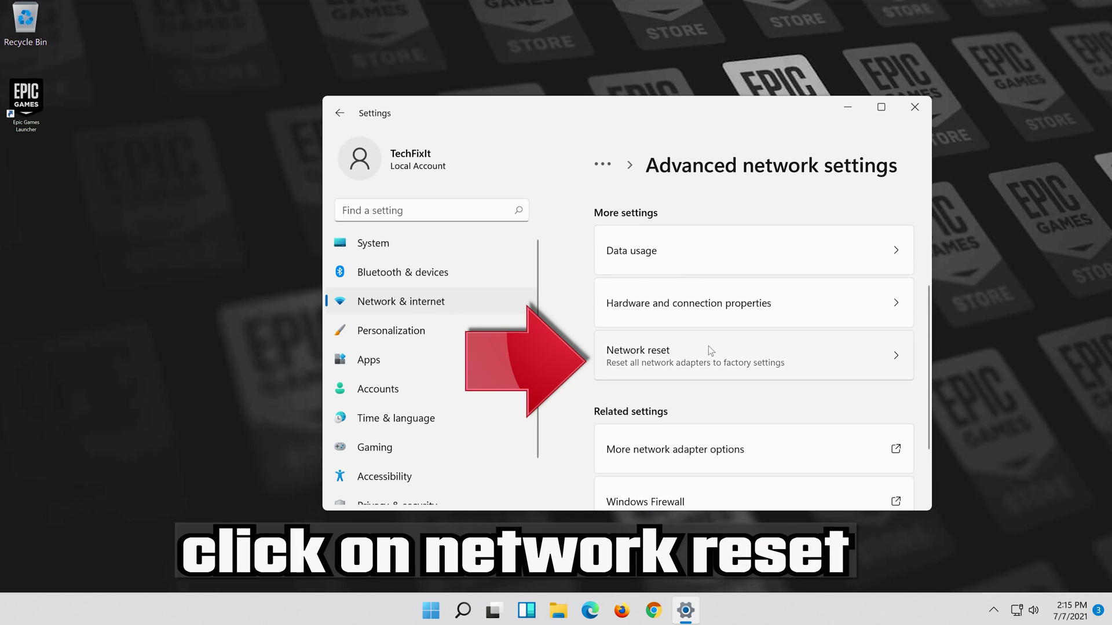
Confirm a Network reset of all adapters, dismiss the sign-out notice and close Settings
left_click(750, 355)
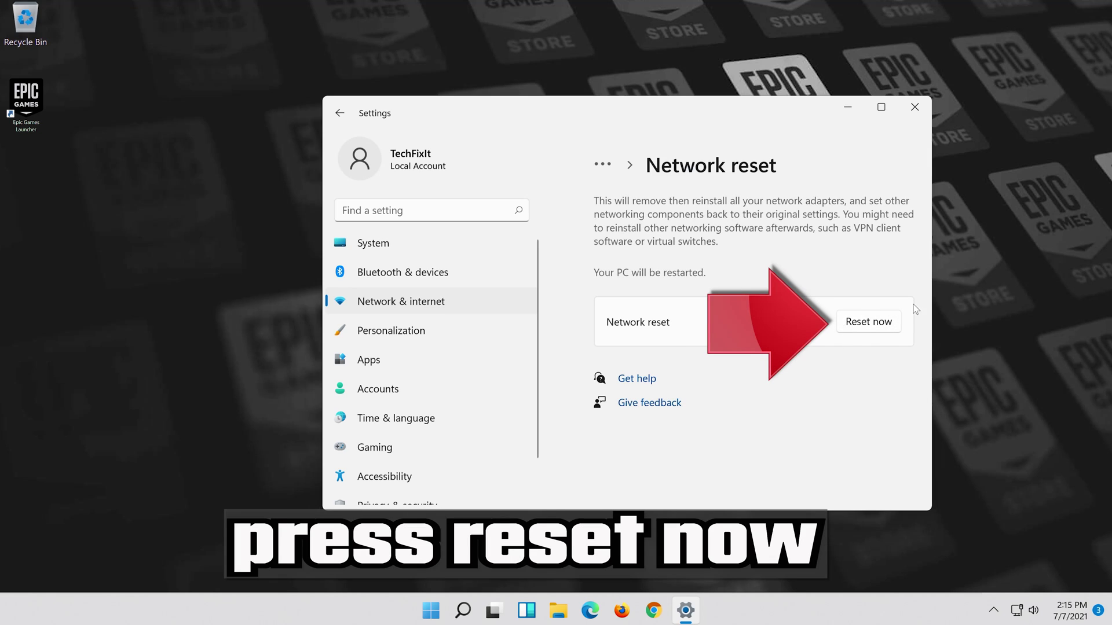
left_click(874, 320)
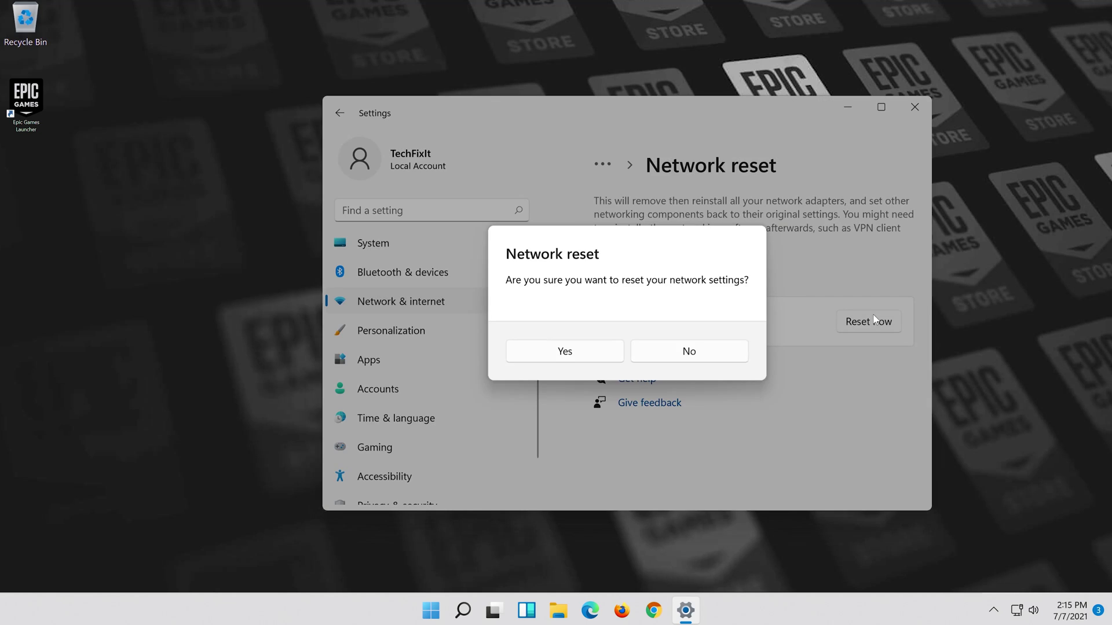
left_click(574, 355)
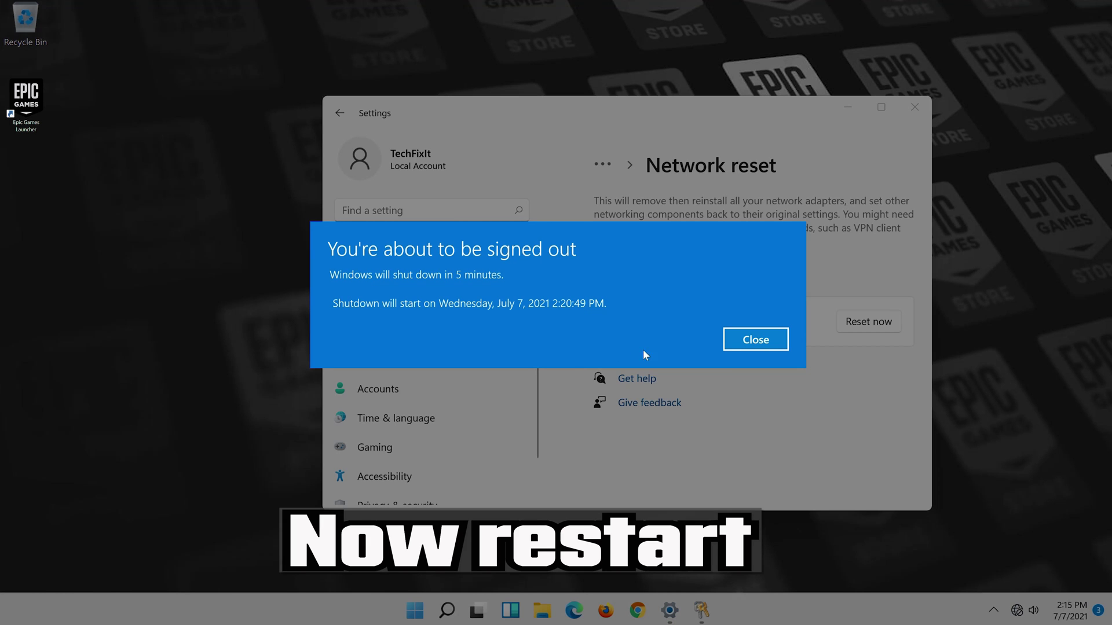
left_click(754, 342)
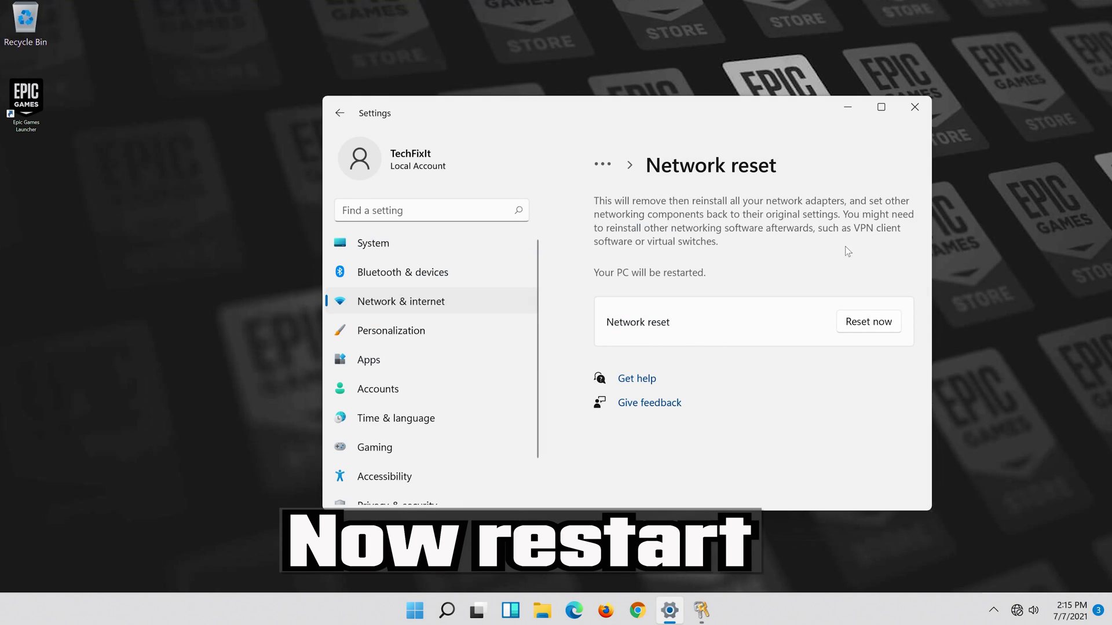
left_click(914, 106)
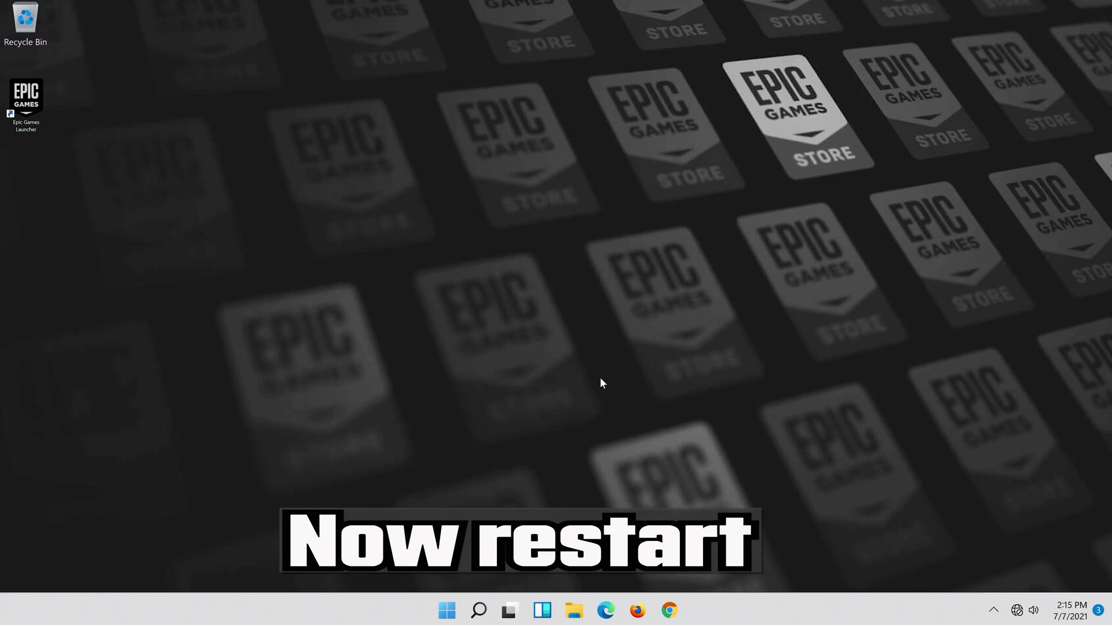
Restart the PC from the Start power menu, then launch Control Panel via a 'control panel' search
left_click(436, 618)
left_click(739, 560)
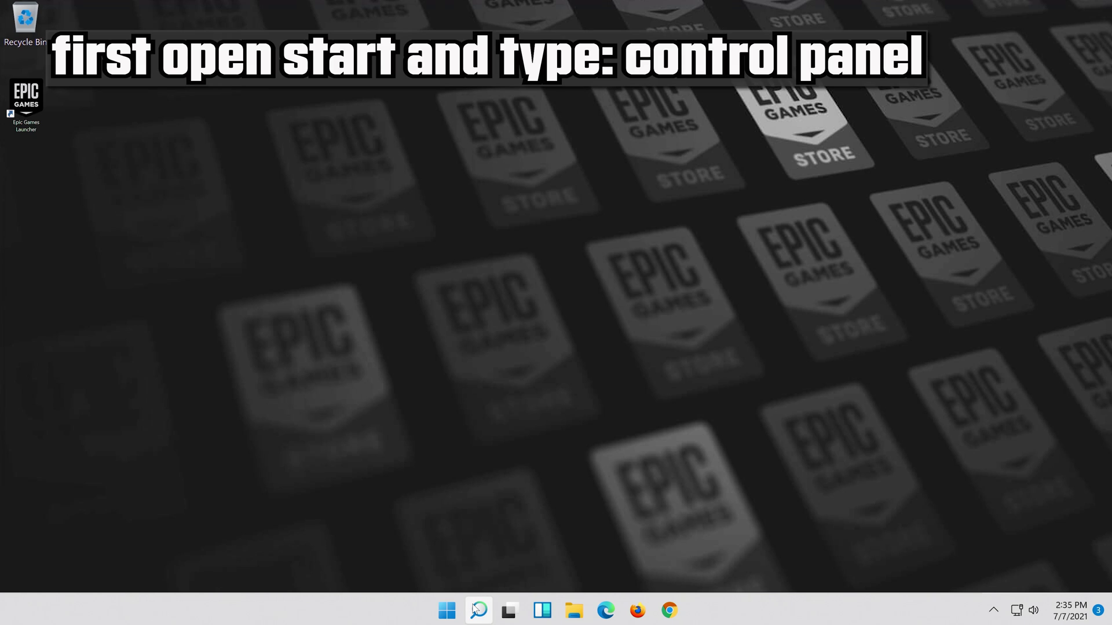
left_click(478, 610)
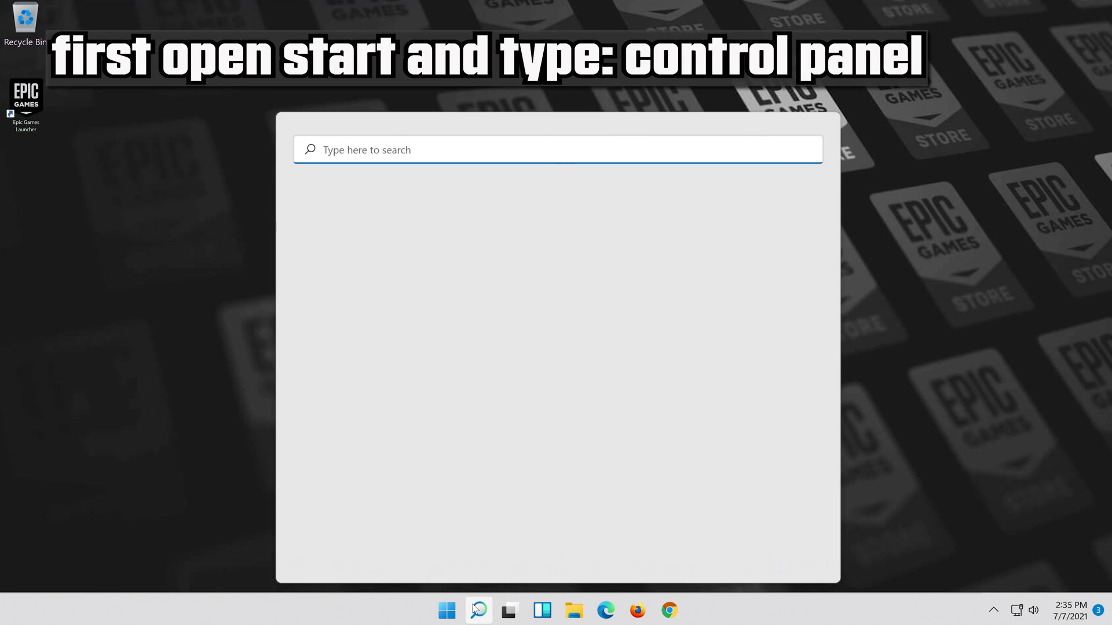
type("con")
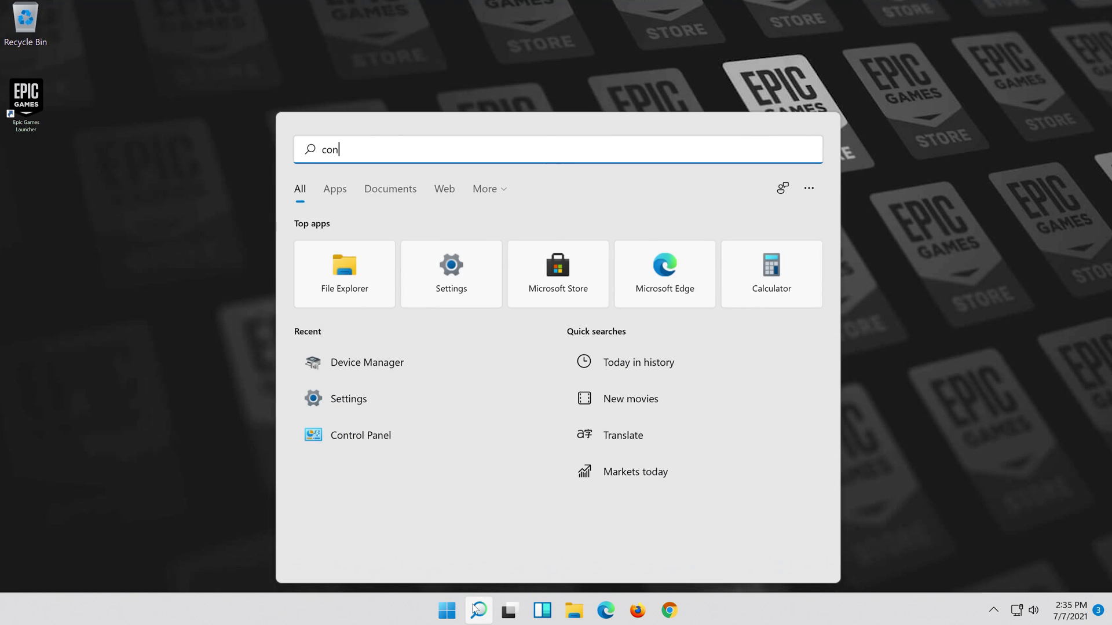
type("trol panel")
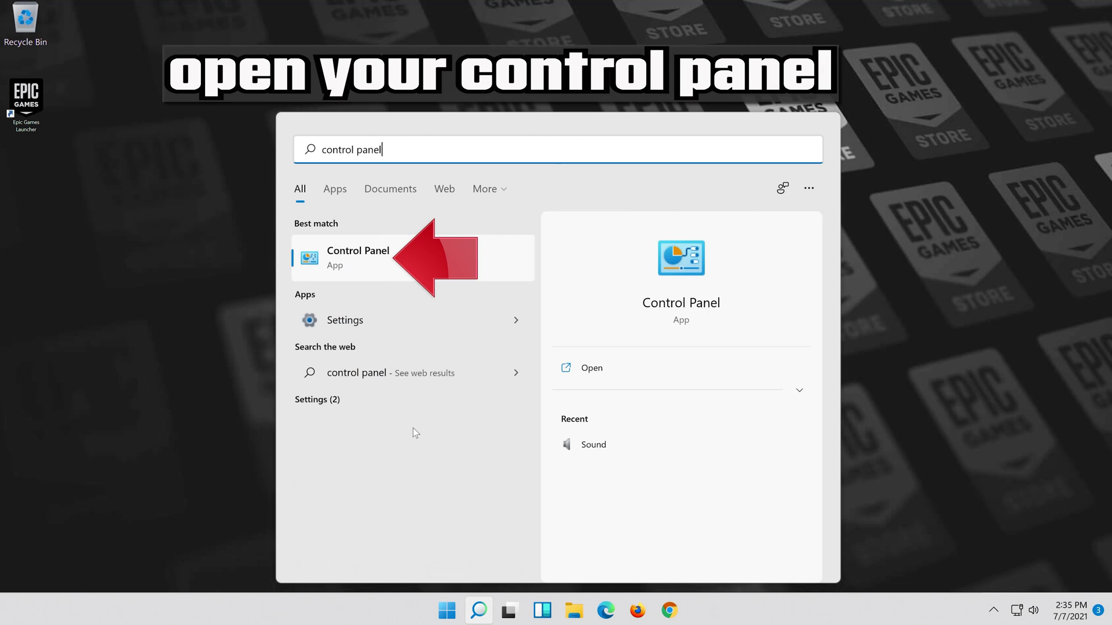
left_click(407, 277)
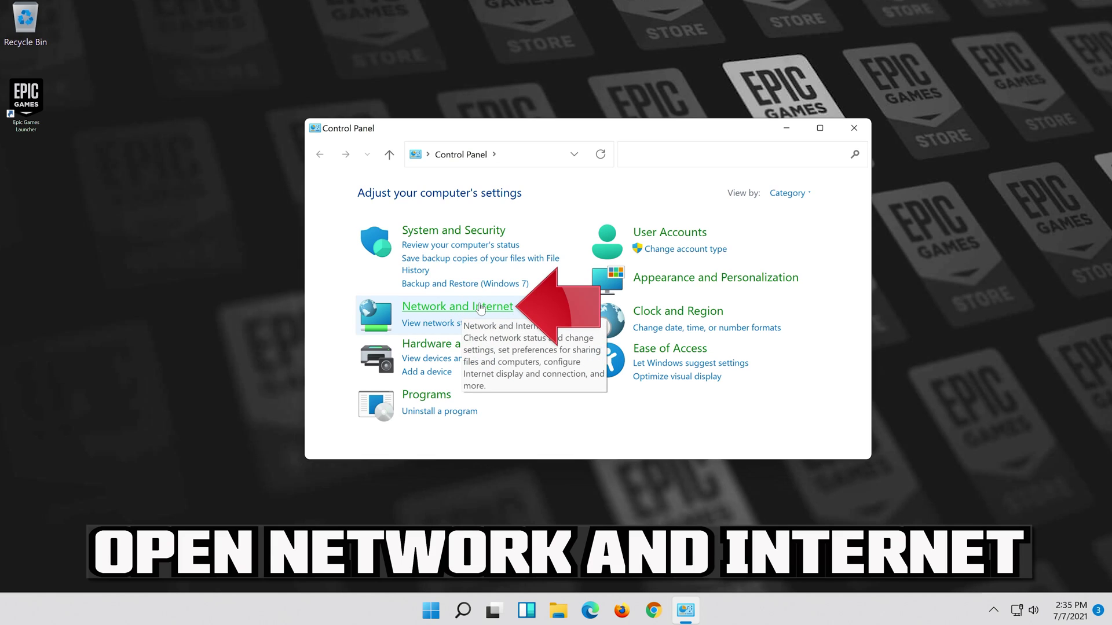
Open the Ethernet0 Status window via Network and Internet > Network and Sharing Center
left_click(480, 307)
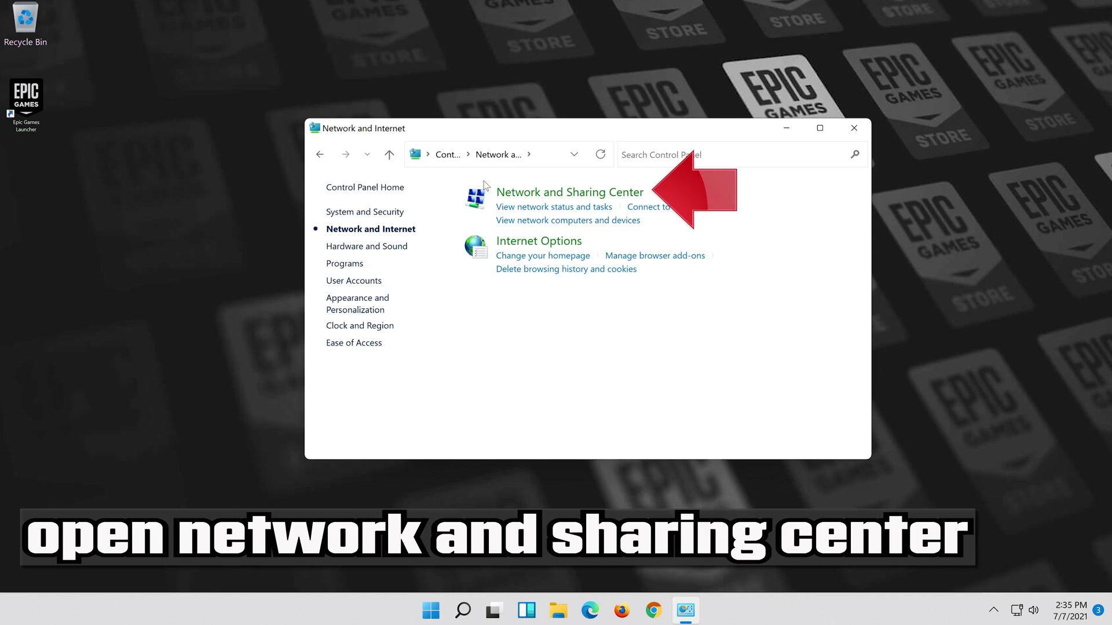
left_click(541, 192)
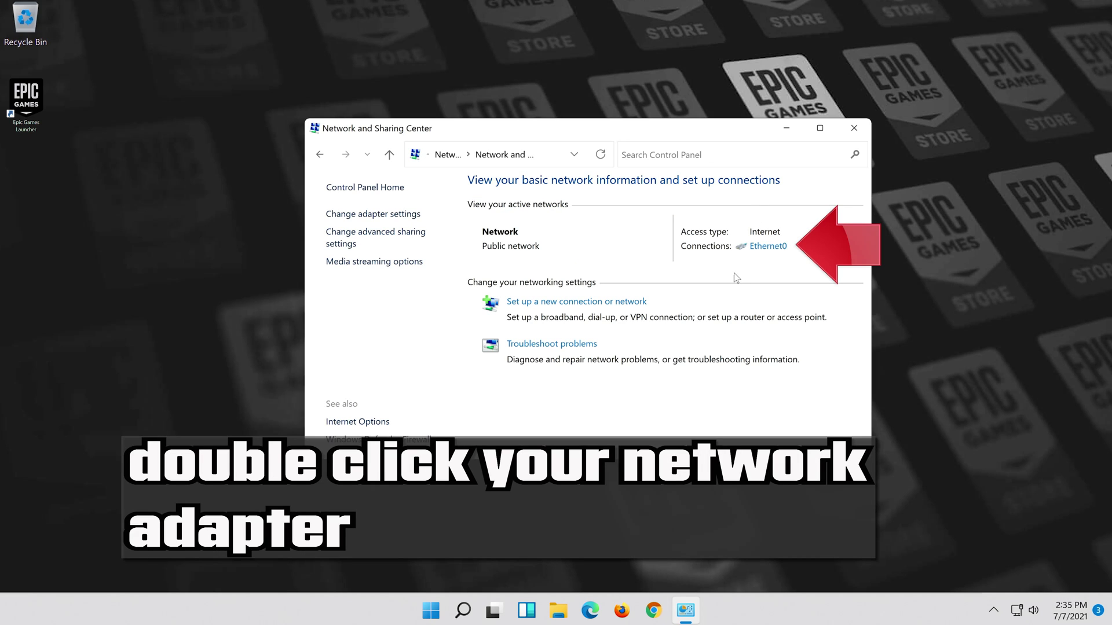
left_click(763, 248)
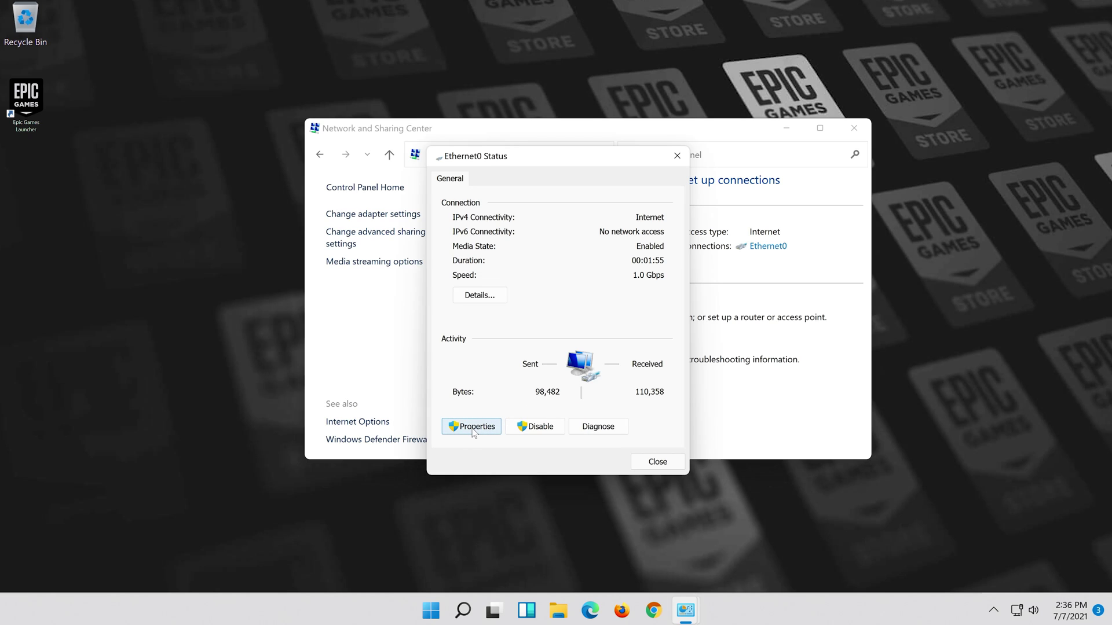
In Ethernet0's IPv4 properties, switch to manual DNS with preferred 8.8.8.8 and alternate 8.8.4.4
left_click(474, 428)
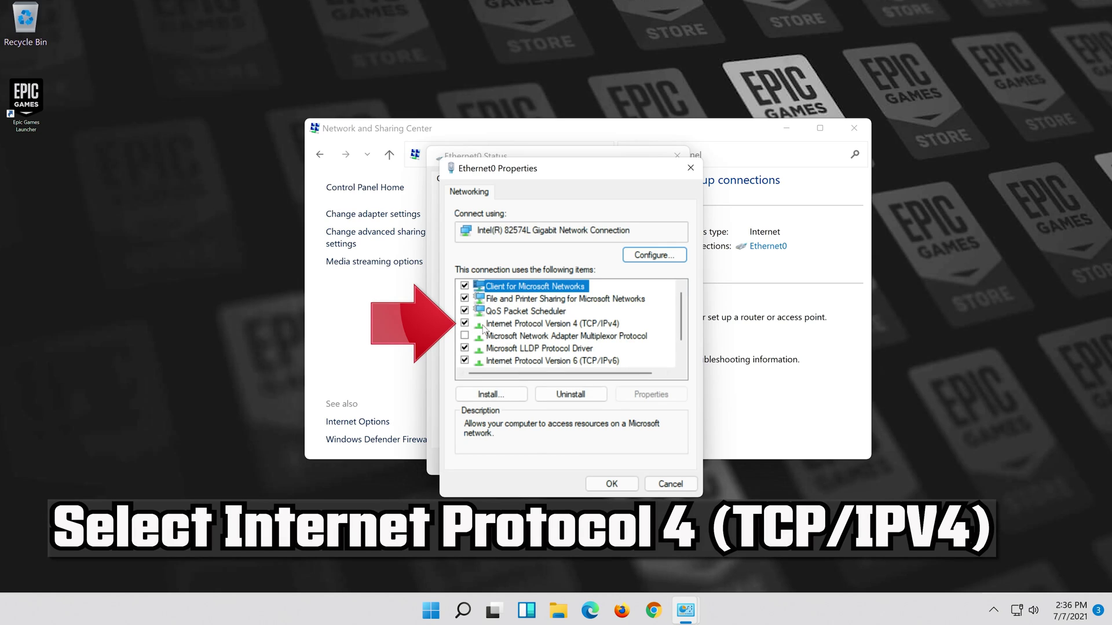
left_click(516, 323)
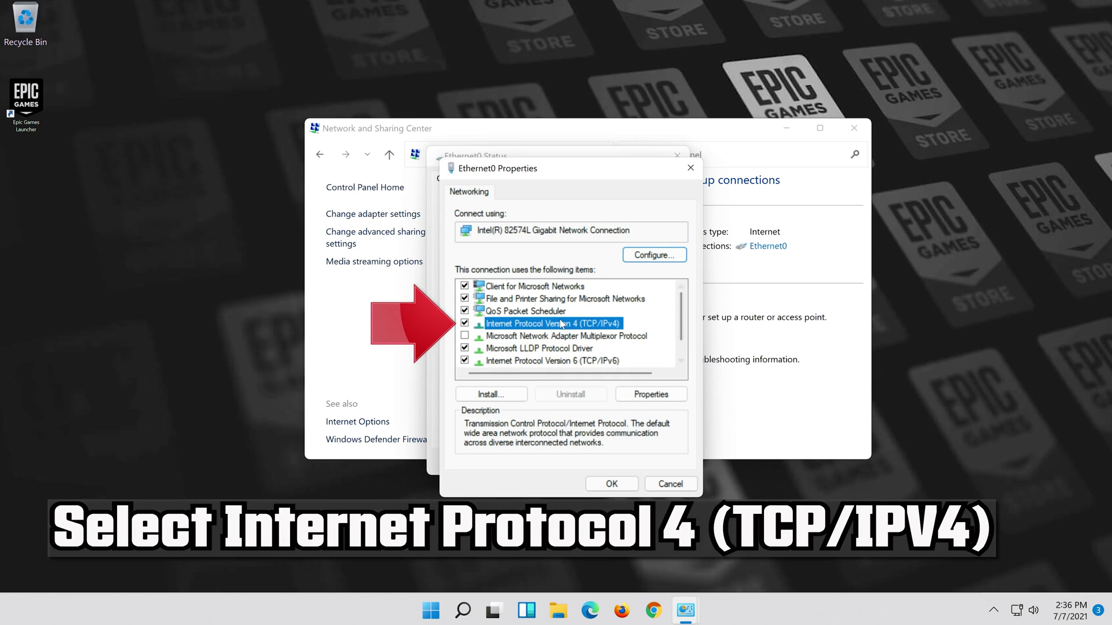
left_click(650, 399)
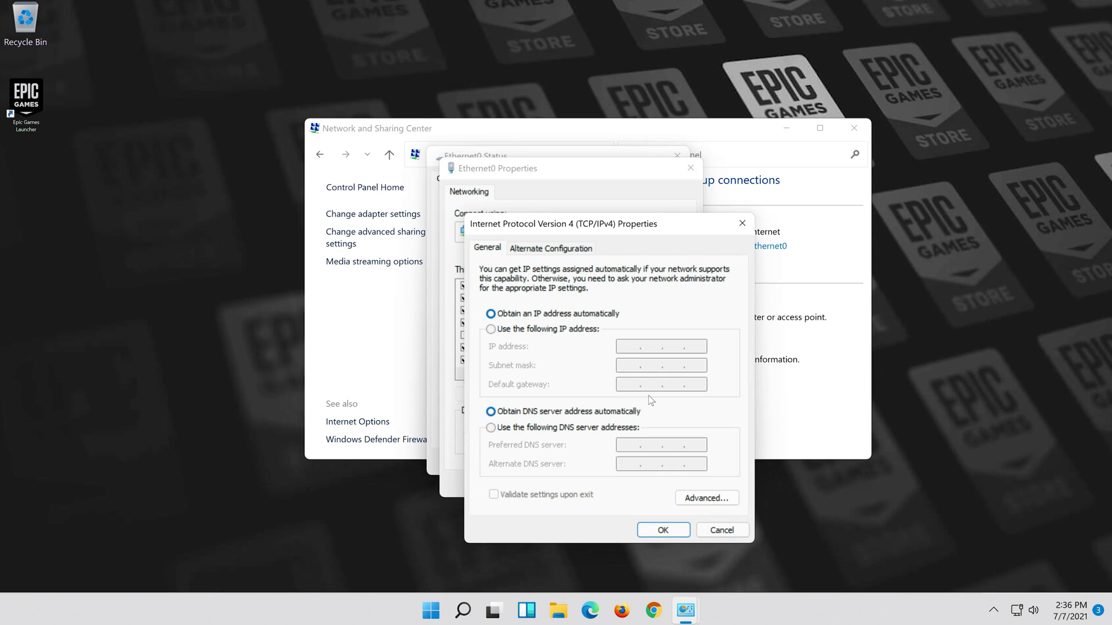
left_click(491, 428)
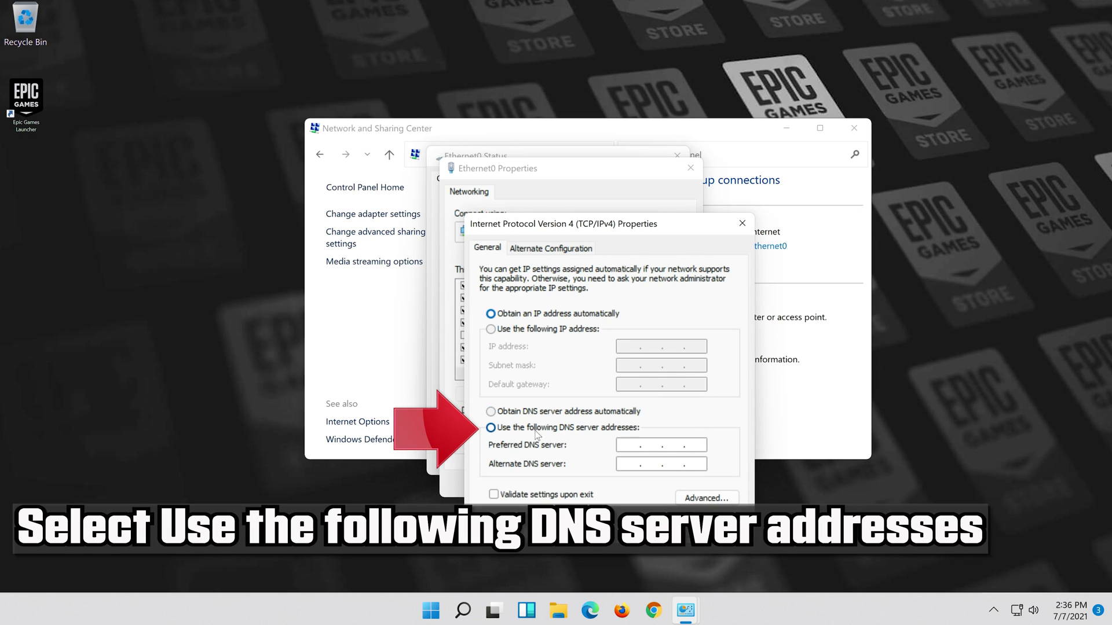
left_click(633, 445)
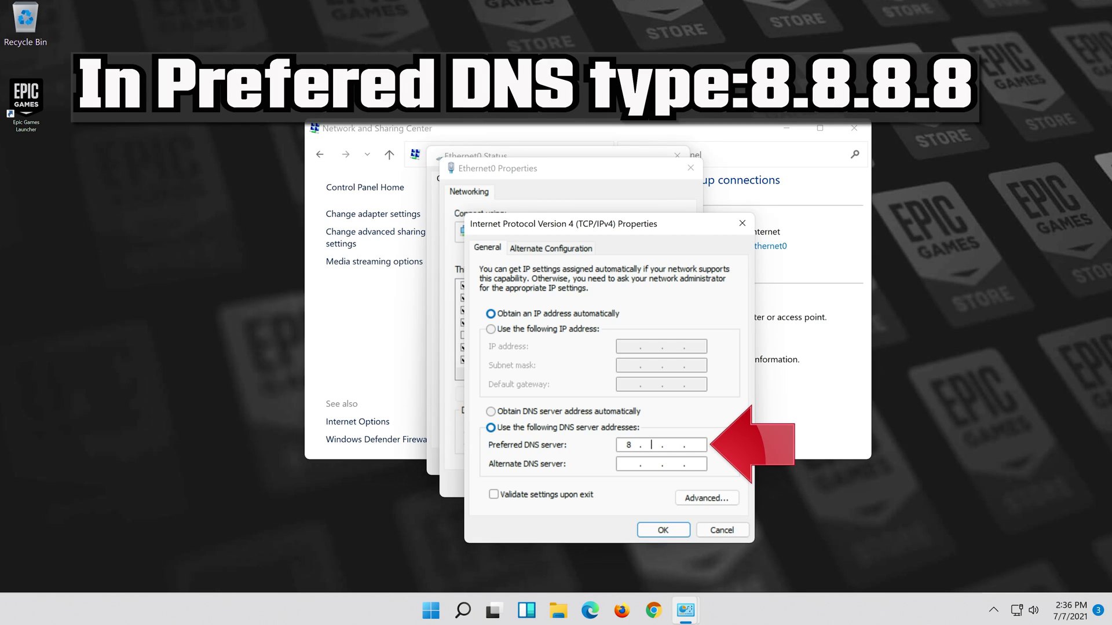
type("8.88.8")
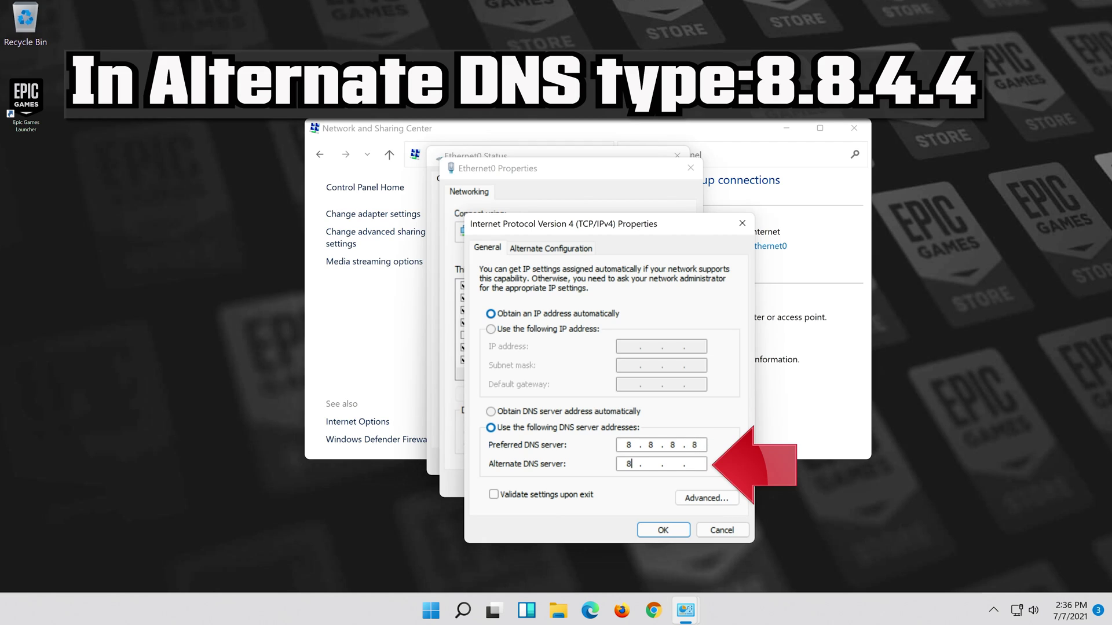
type("8.8")
type("4 .")
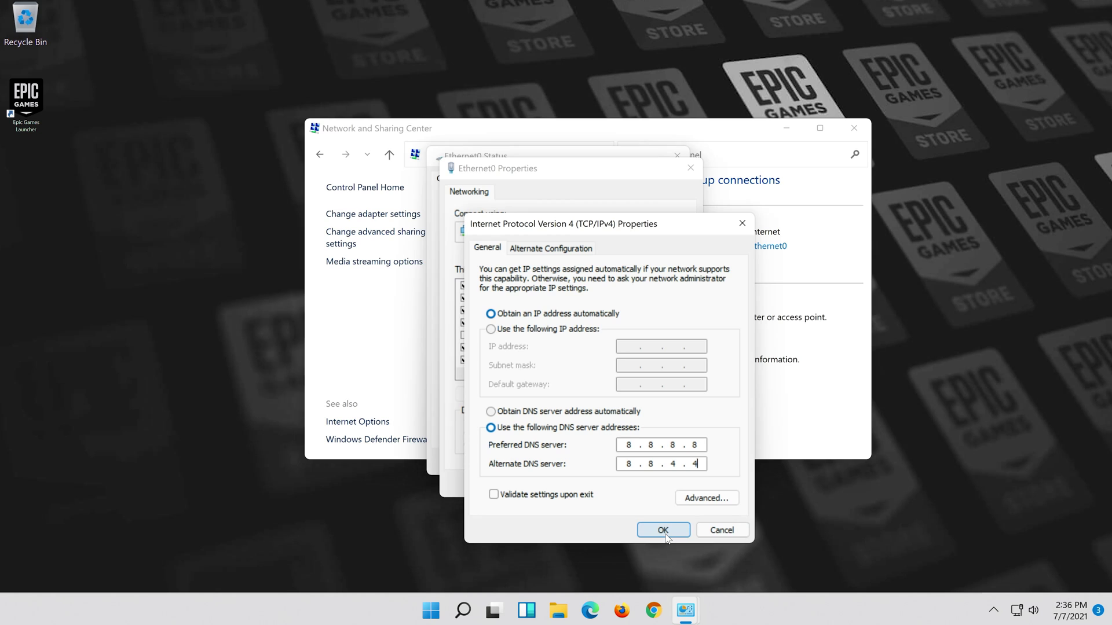
Save the DNS settings, then search 'cmd' and run Command Prompt as administrator, approving UAC
left_click(663, 532)
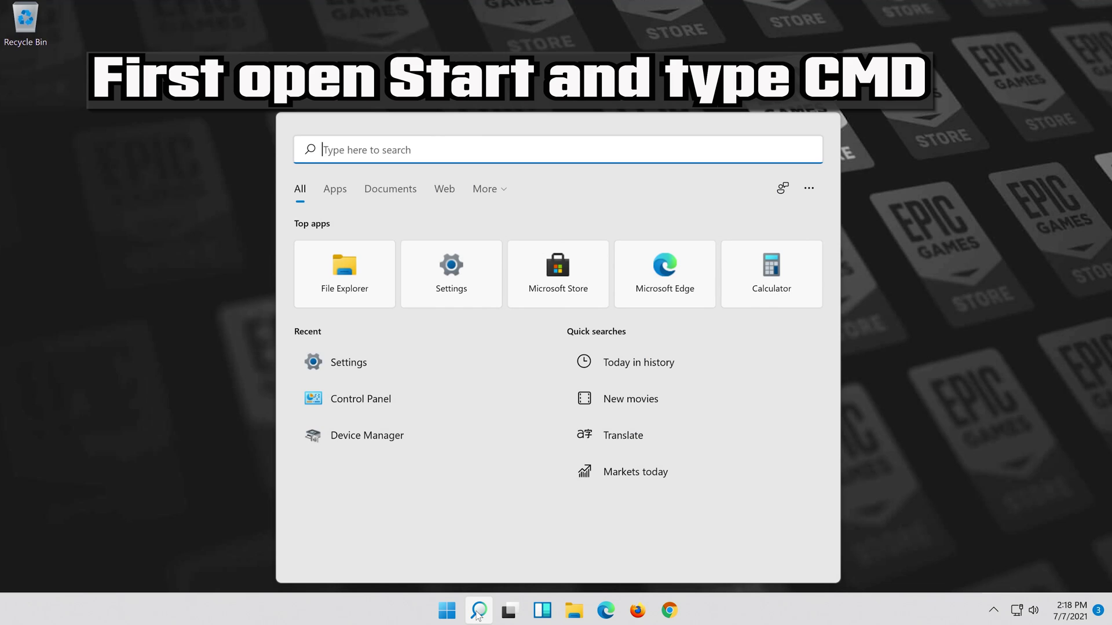
type("cmd")
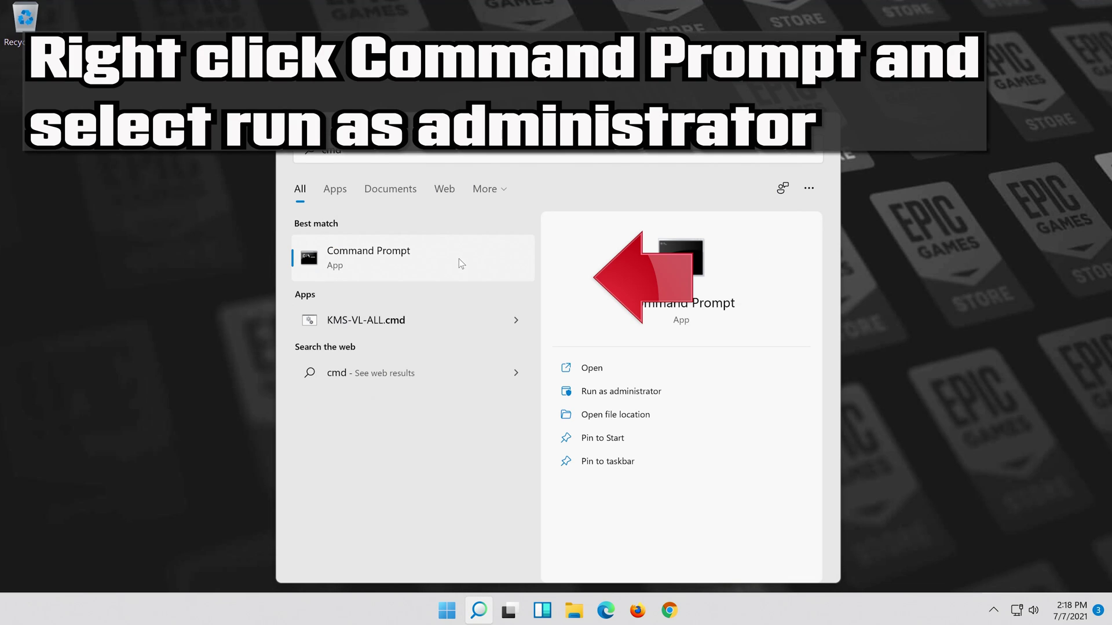
right_click(458, 259)
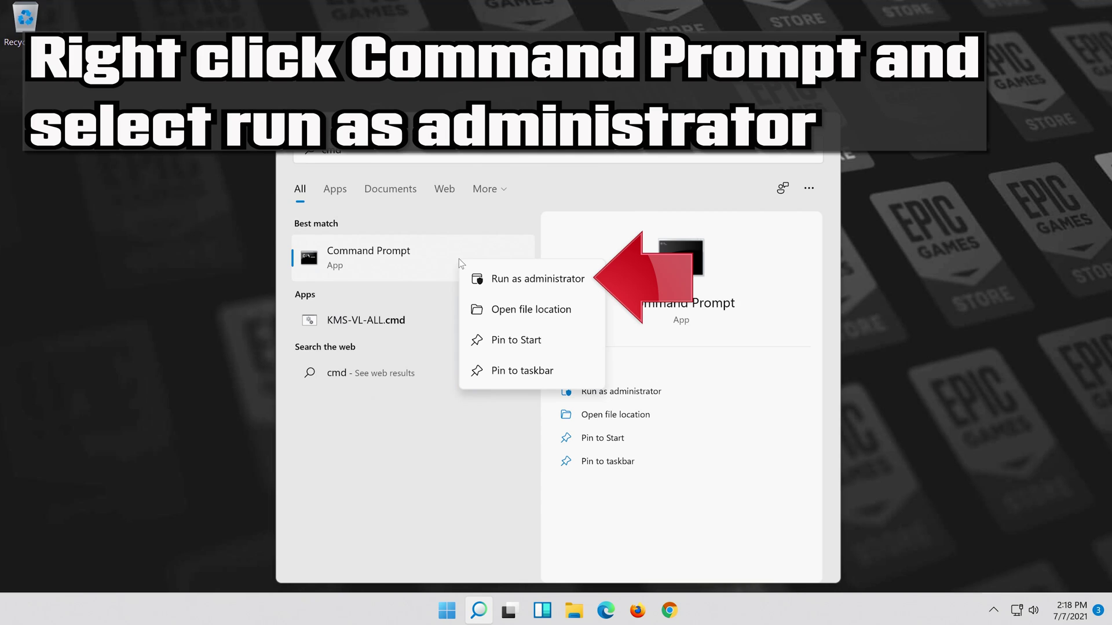
left_click(544, 282)
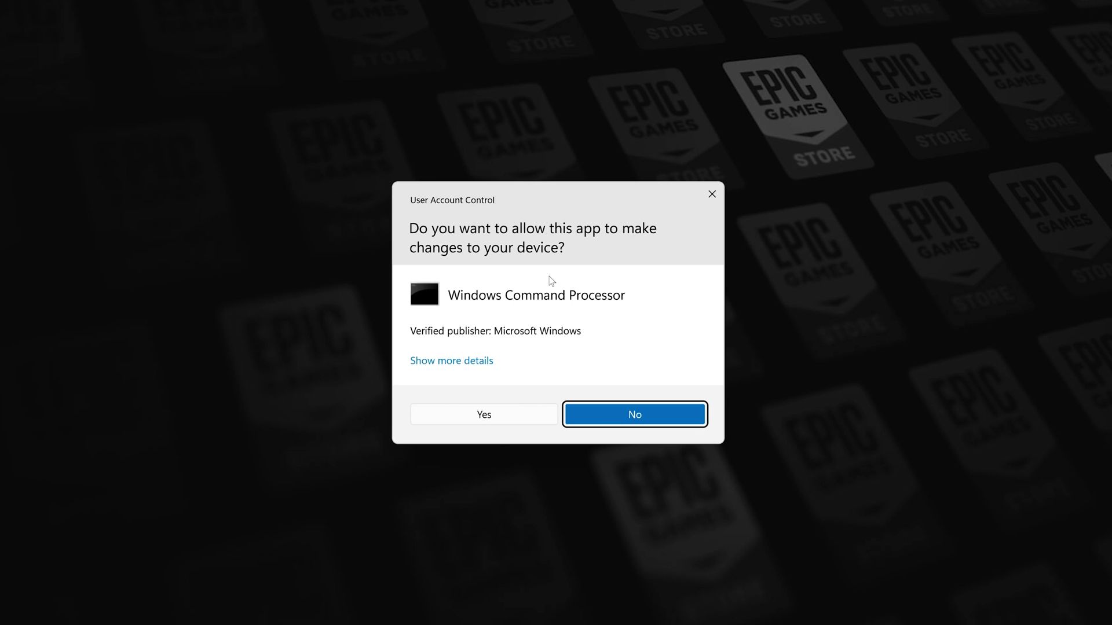
left_click(494, 411)
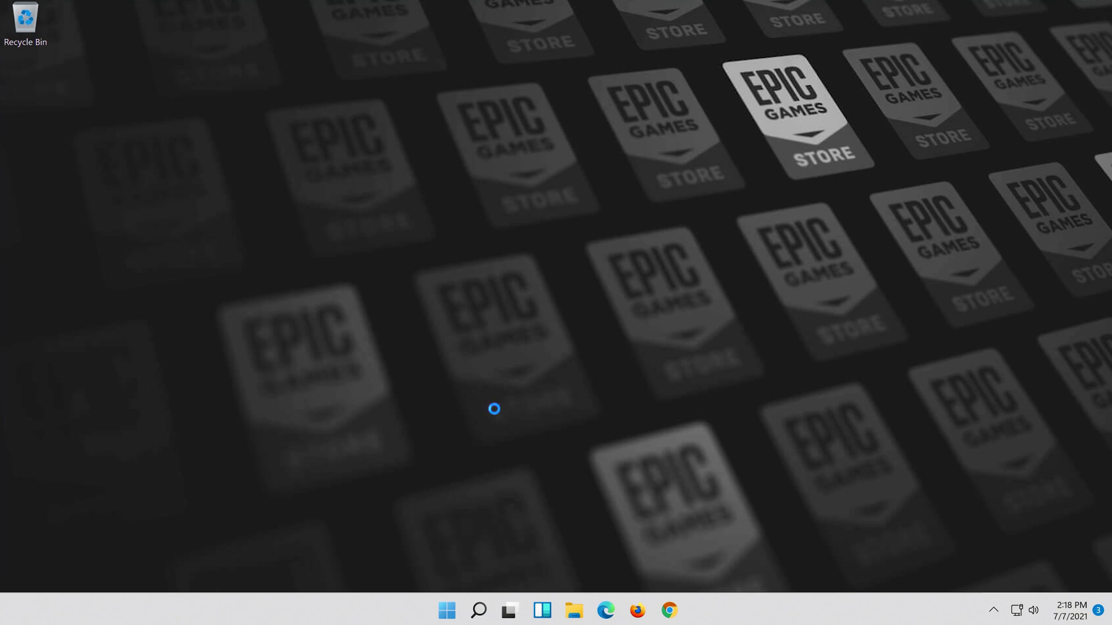
Run 'netsh int ip reset c:\resetlog.txt' and then 'netsh winsock reset'
type("n")
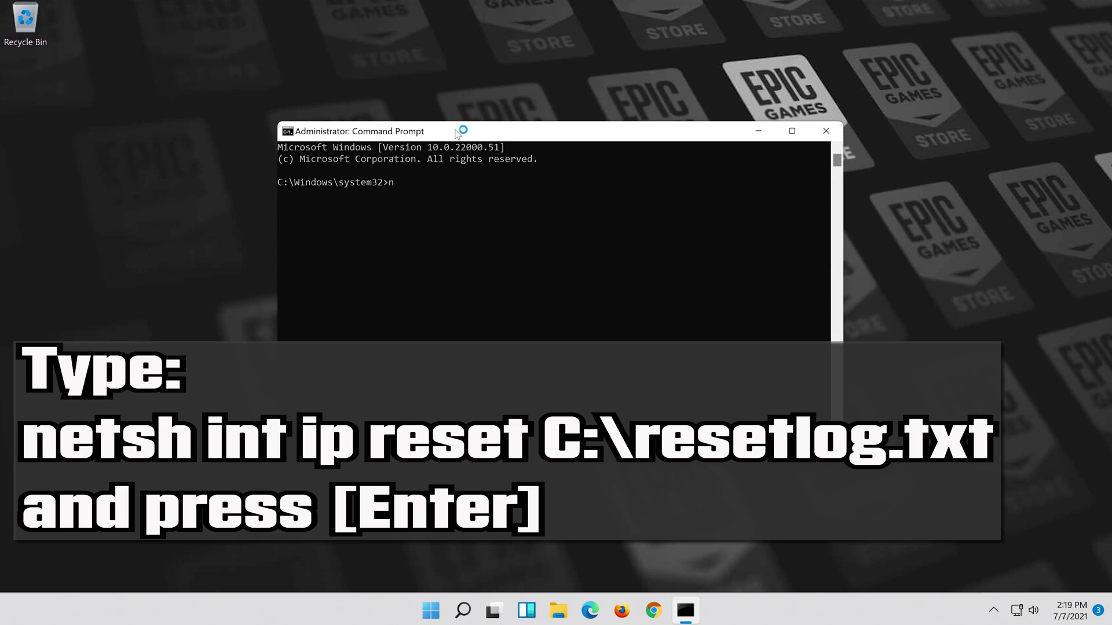
type("etsh int ip")
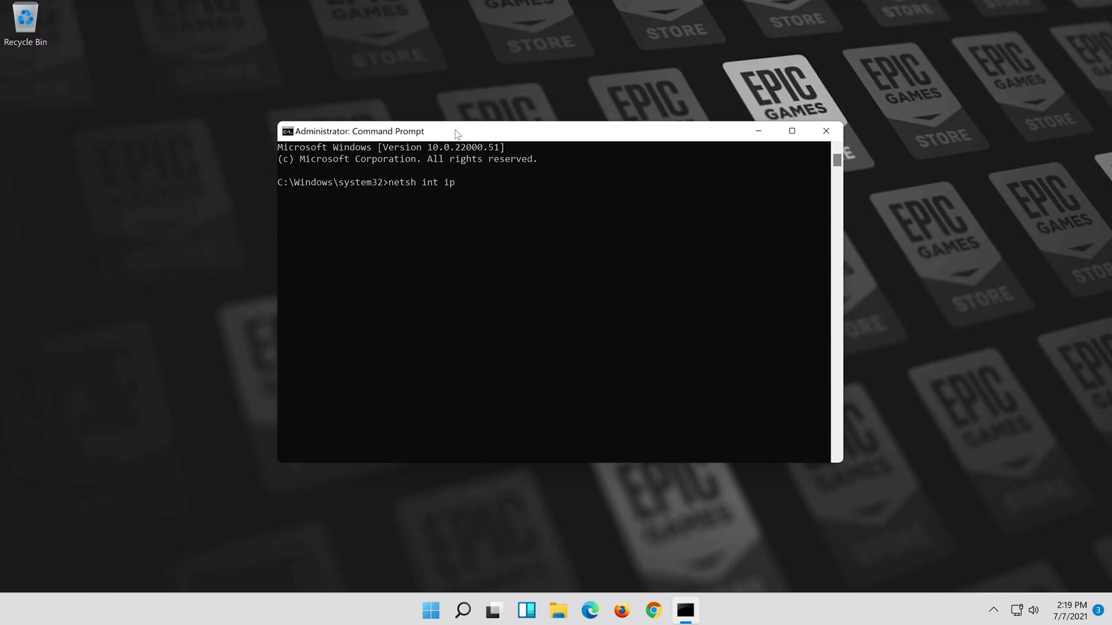
type(" reset c:\\resetlog.txt")
key("Return")
type("ne")
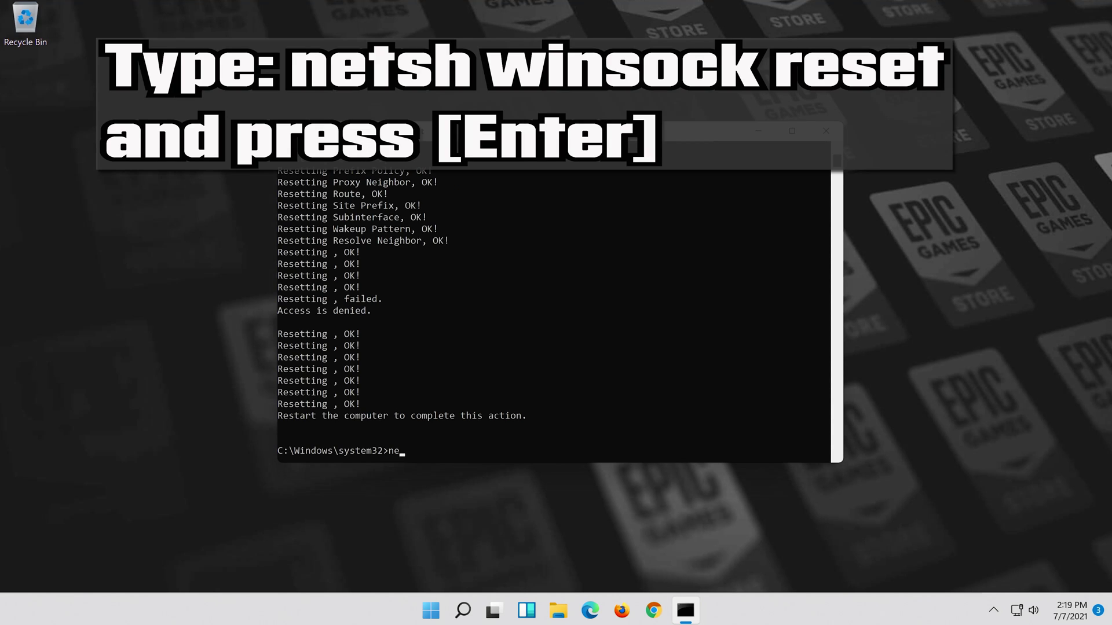
type("tsh winsock reset")
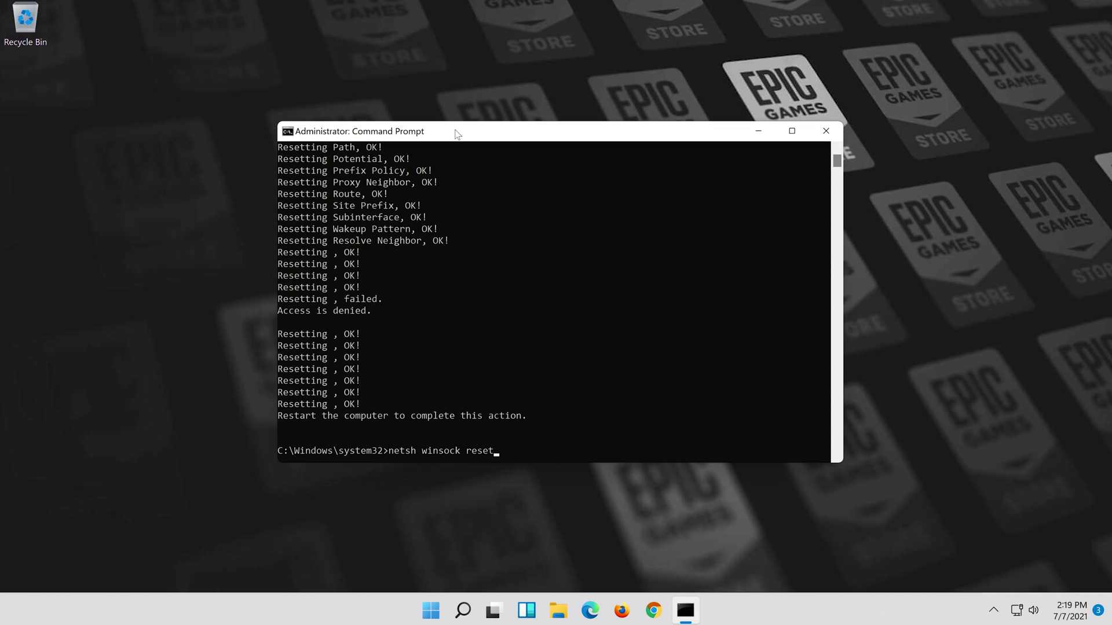
key("Return")
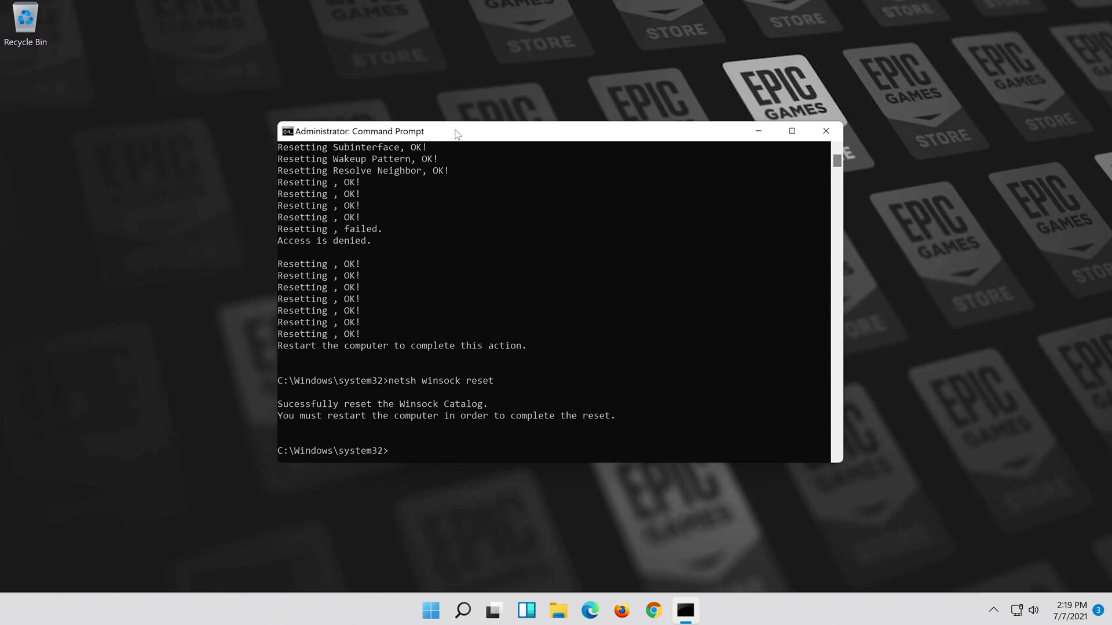
Run 'ipconfig /flushdns' to clear the DNS cache, then close Command Prompt with 'exit'
type("ipconfig ")
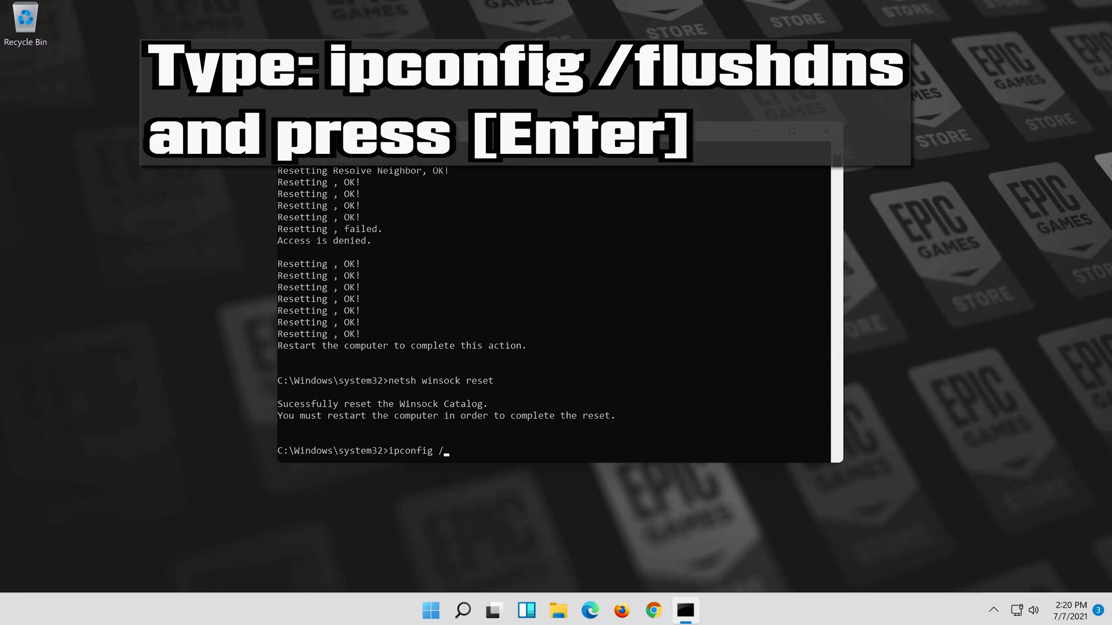
type("/flush")
type("dns")
key("Return")
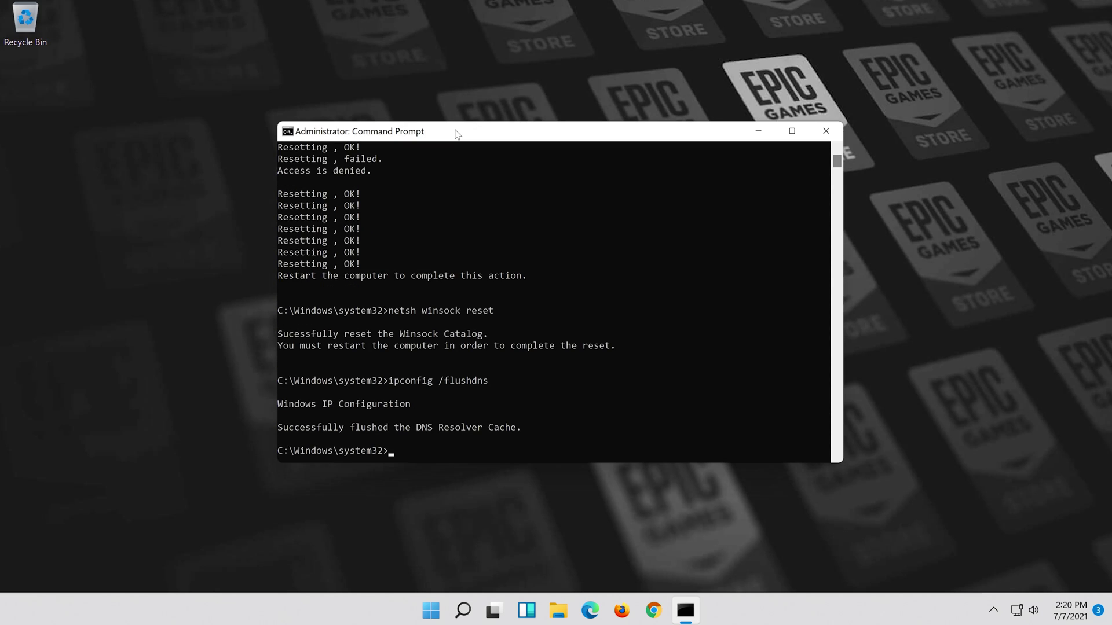
type("exit")
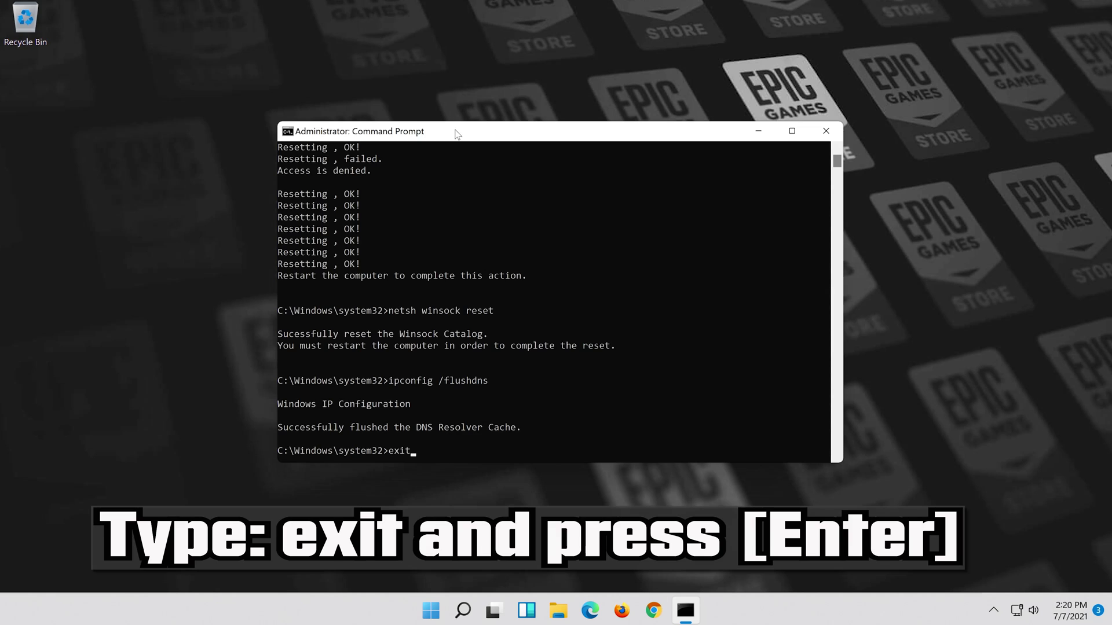
key("Return")
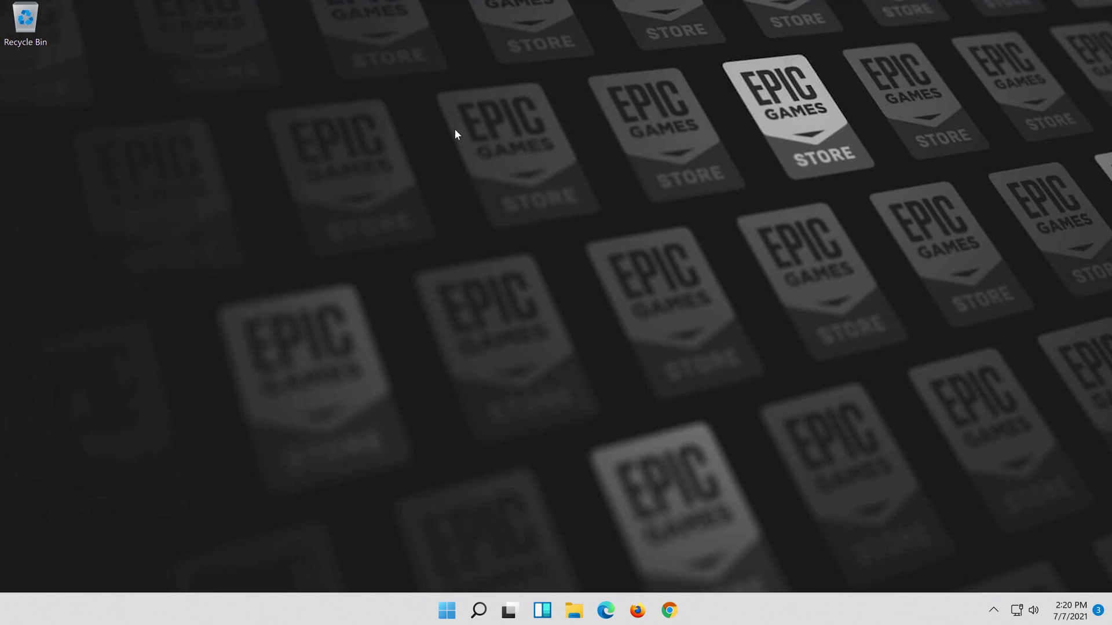